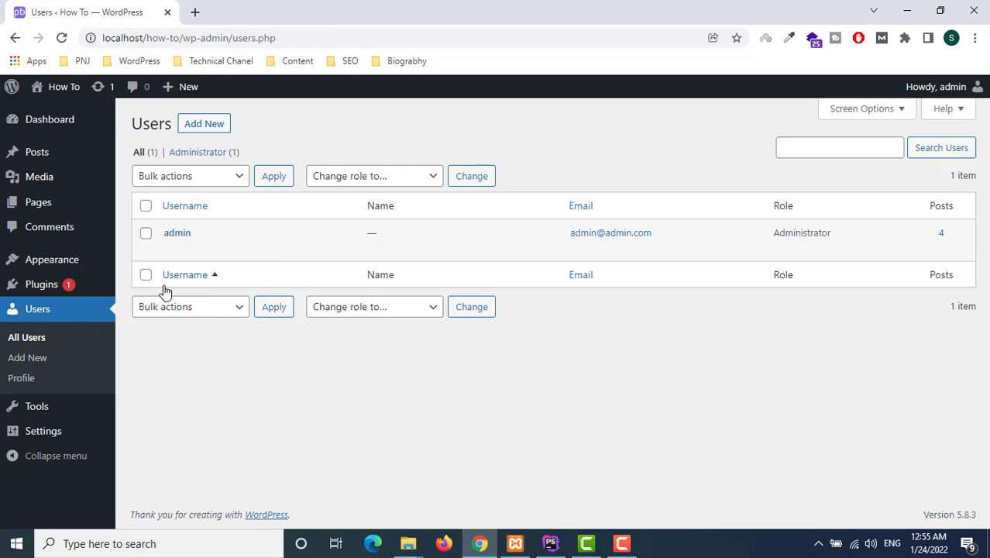
left_click(172, 249)
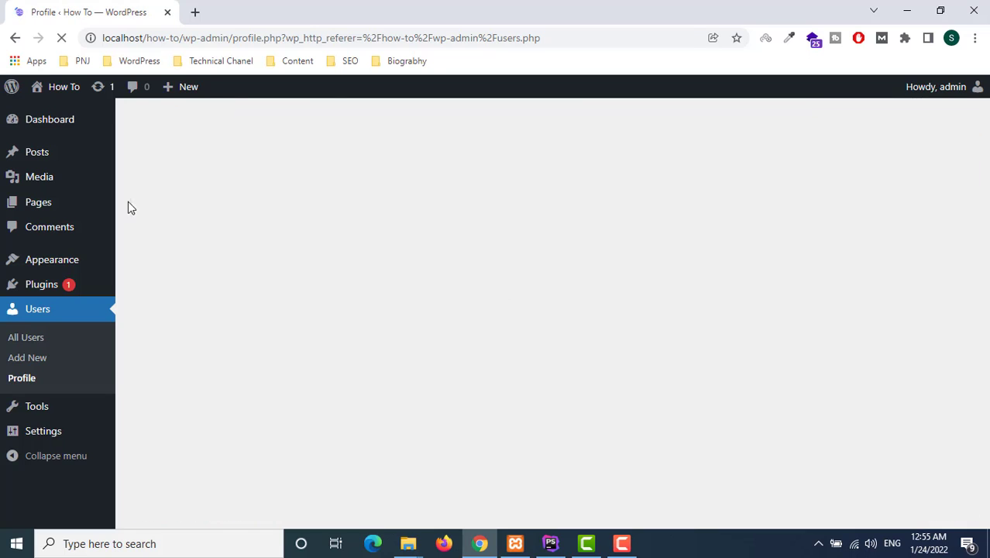
scroll(355, 342, "down", 5)
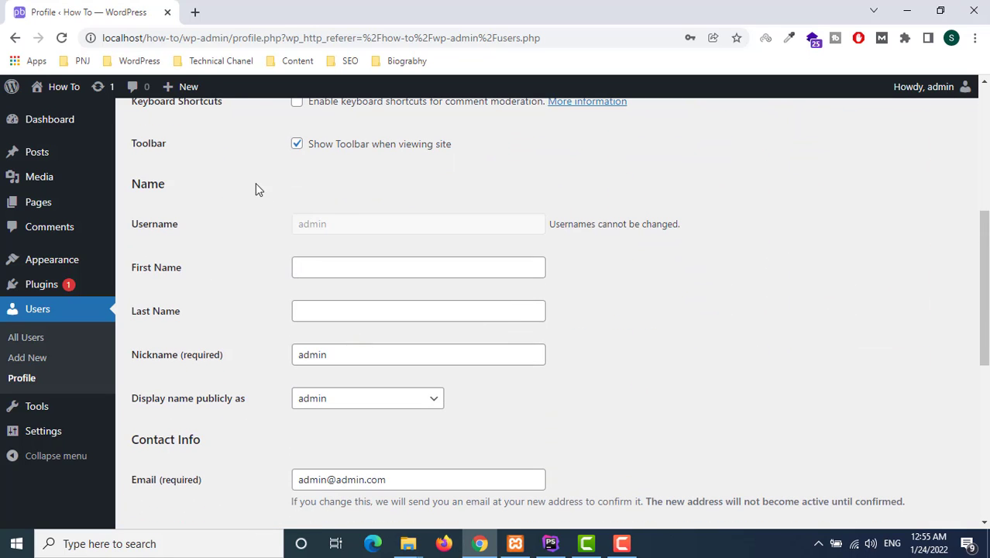
double_click(340, 226)
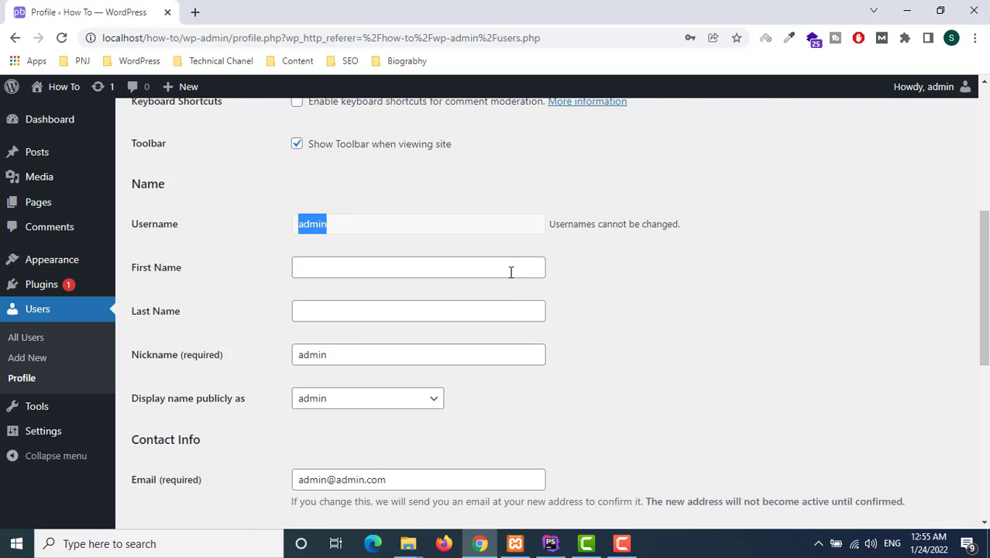
triple_click(660, 230)
left_click(777, 298)
left_click(33, 319)
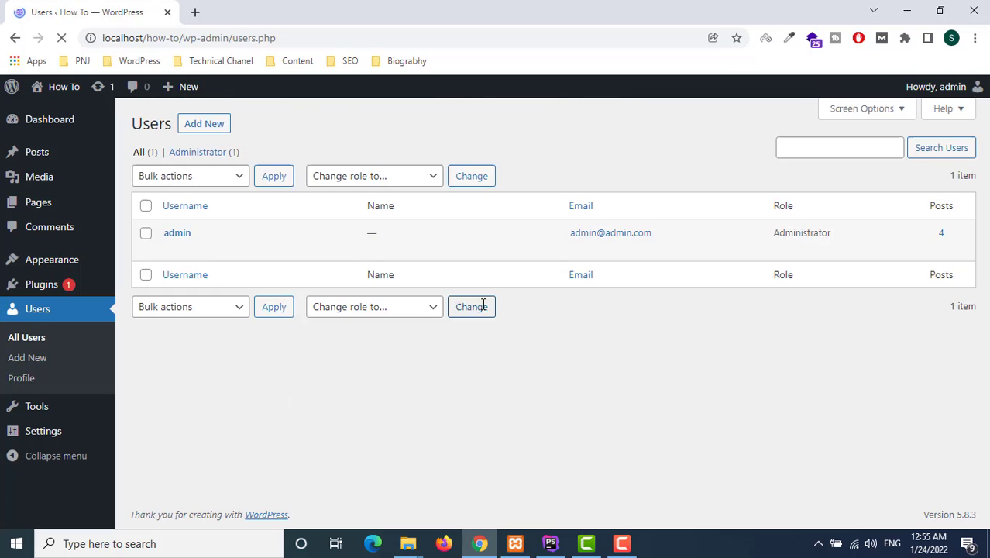
Start a new user and enter the new account's username
left_click(204, 131)
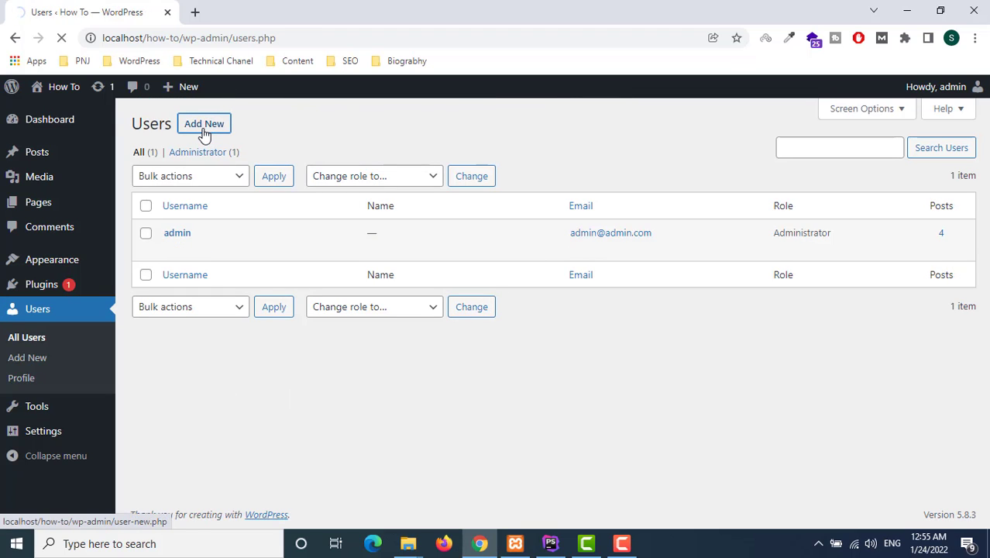
left_click(308, 190)
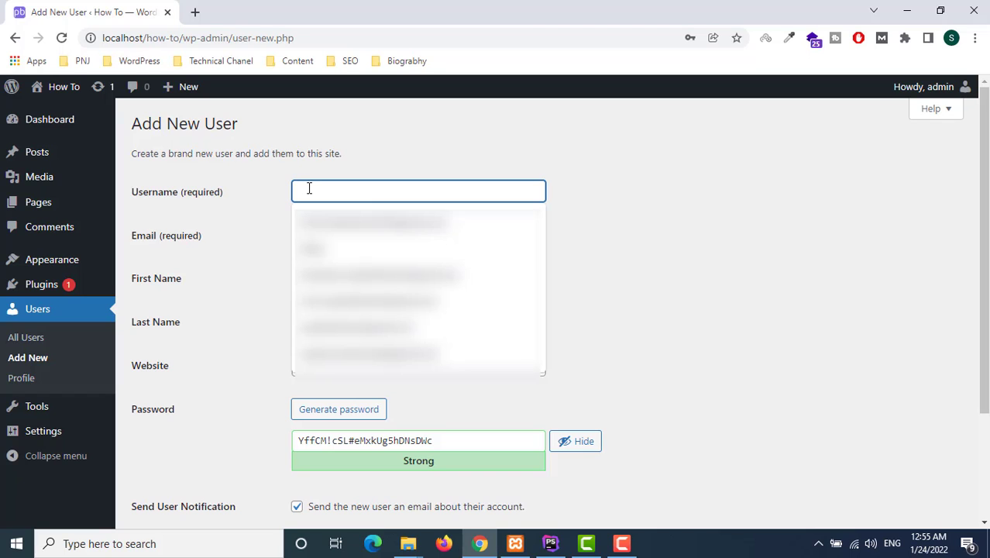
type("diwakar")
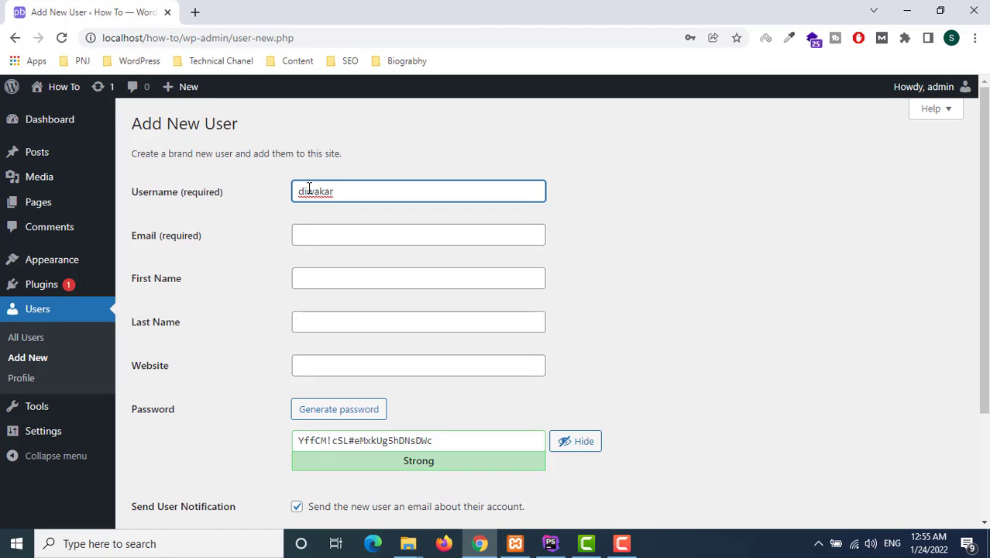
left_click(647, 222)
Fill in the new user's e-mail address and first name
left_click(383, 242)
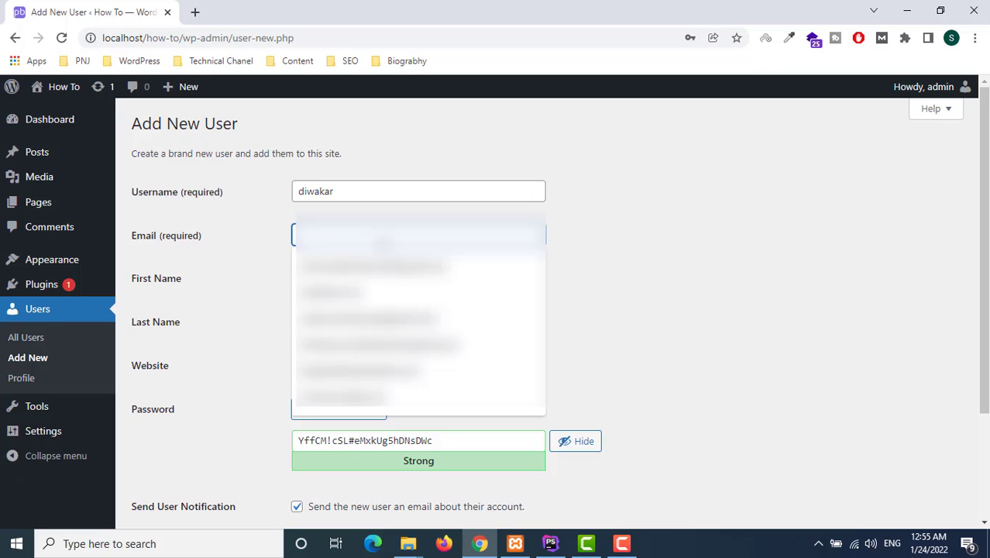
left_click(383, 243)
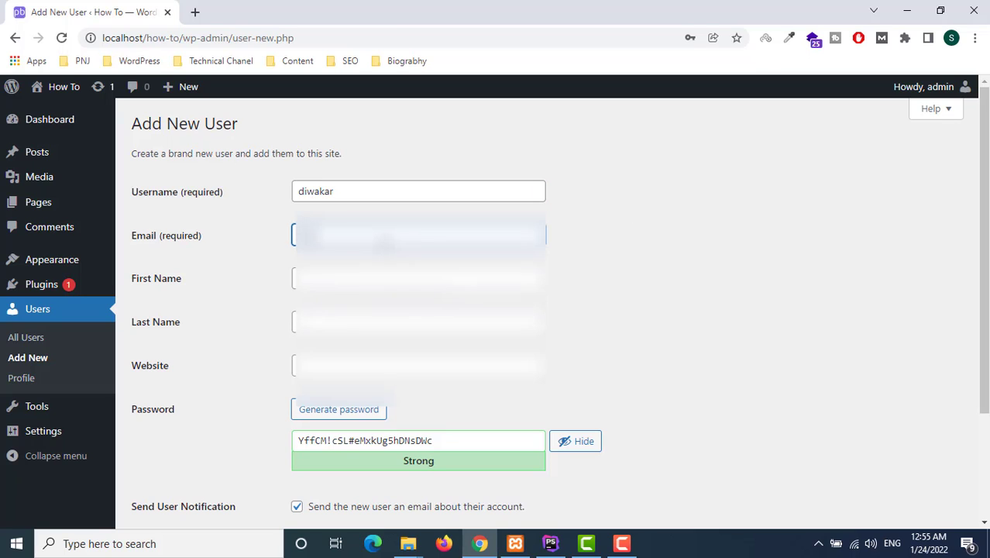
type("akar")
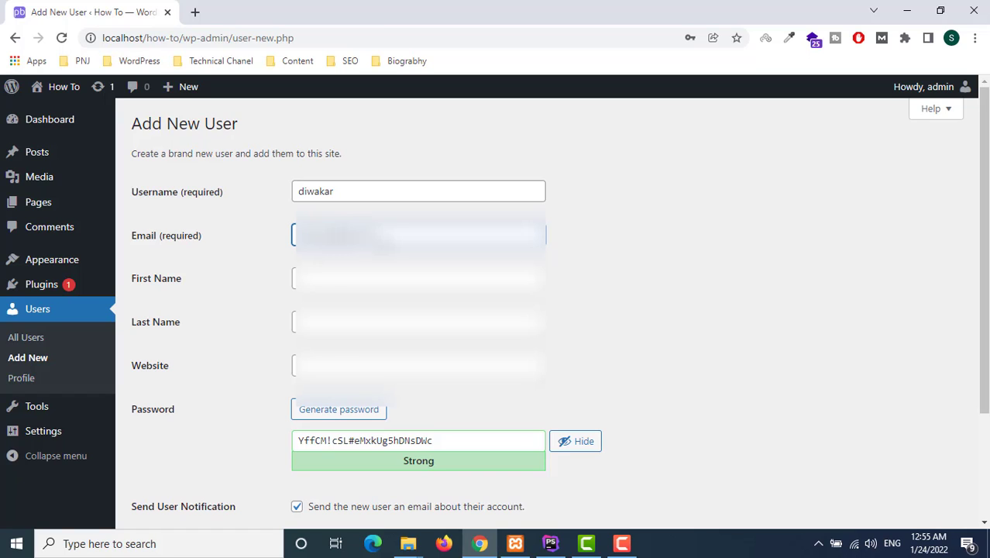
left_click(329, 280)
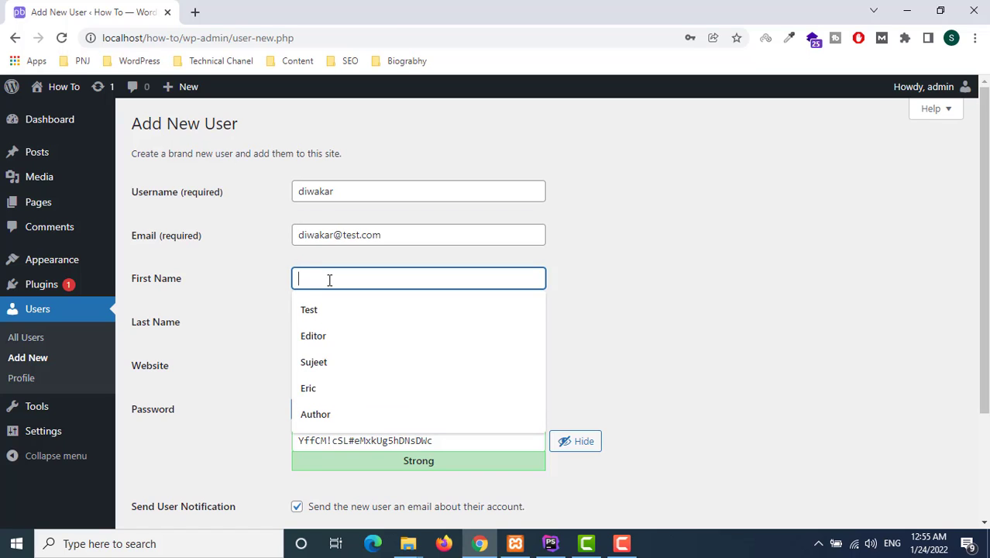
type("Diwakar")
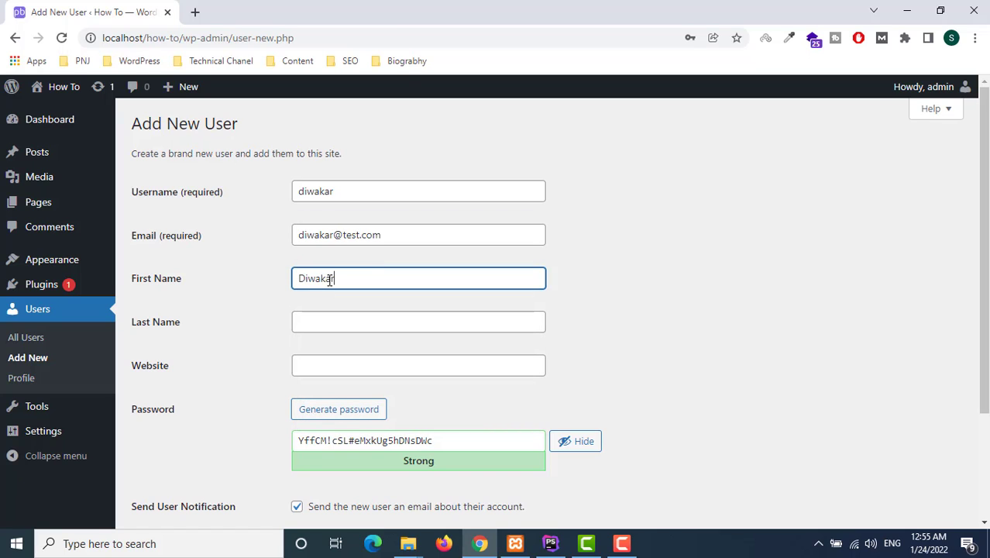
left_click(349, 417)
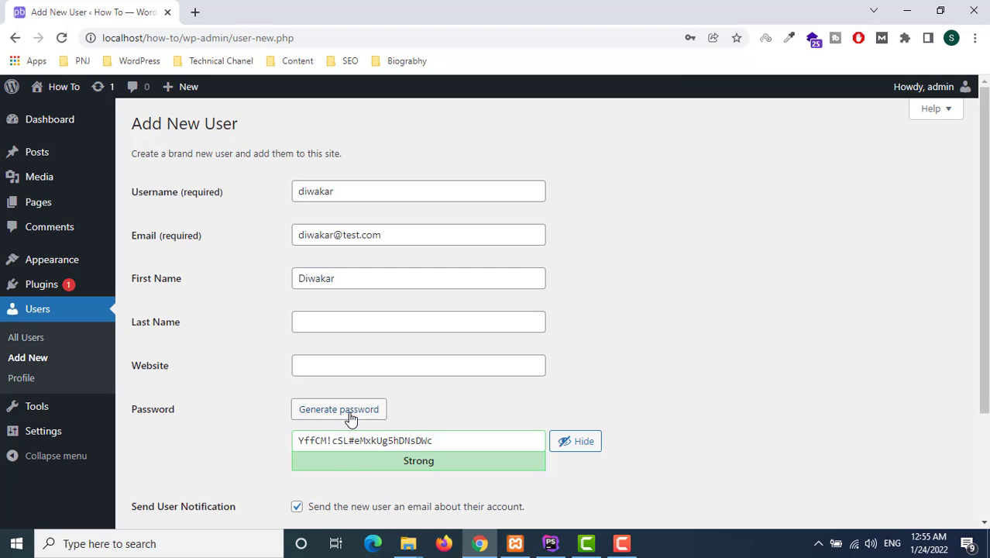
Replace the generated password with a short, weak password
scroll(449, 352, "down", 2)
left_click_drag(440, 300, 273, 305)
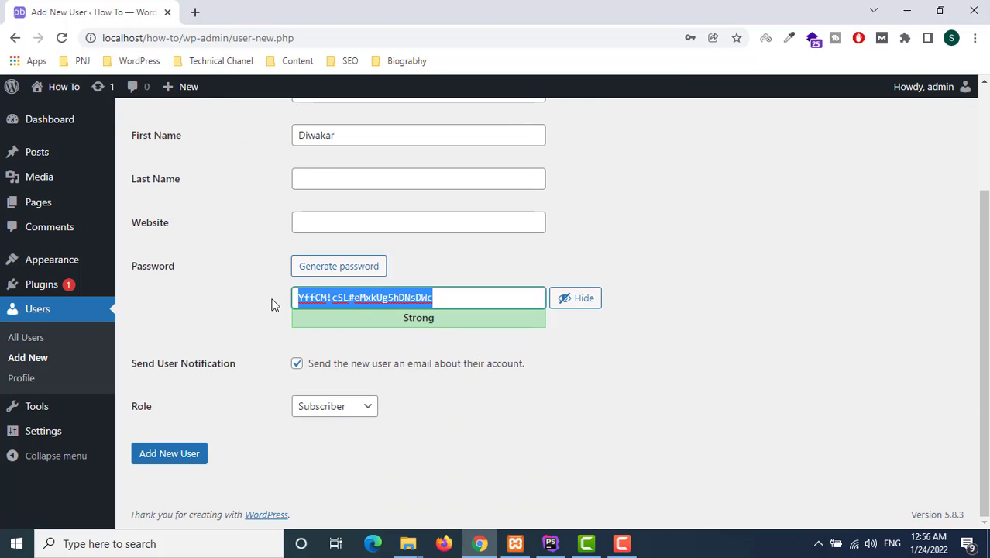
key("BackSpace")
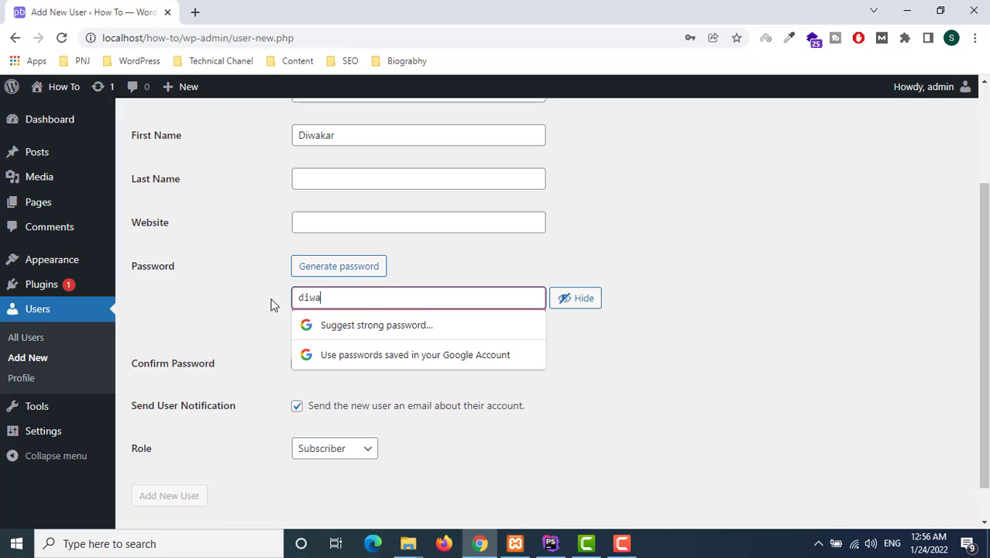
double_click(391, 293)
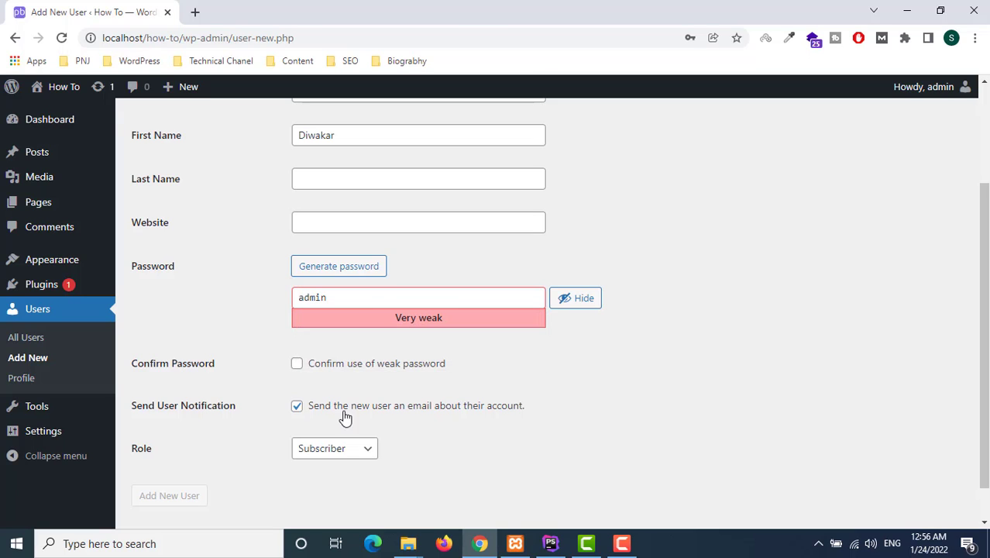
Confirm the weak password, turn off the user notification e-mail, and set the role to Administrator
left_click(297, 364)
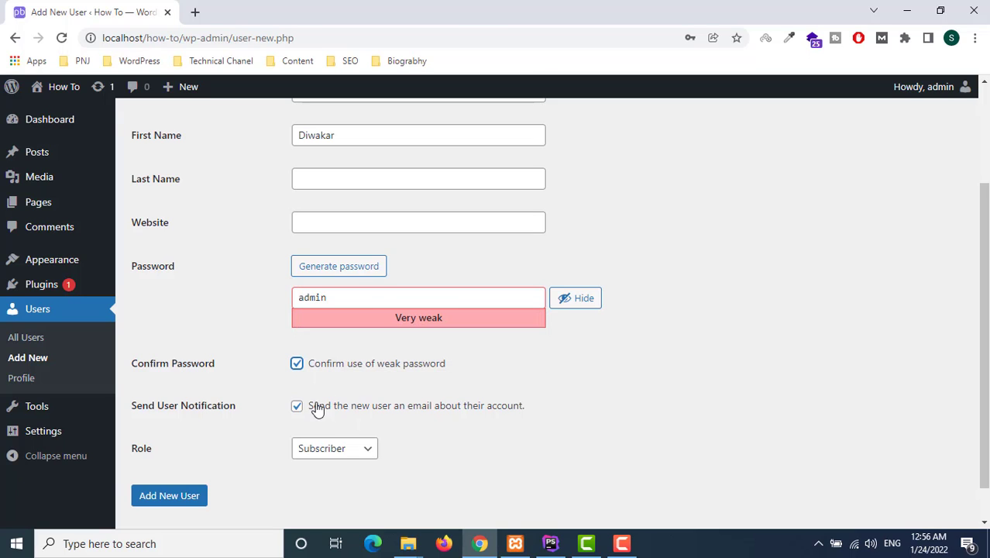
left_click(335, 296)
left_click(365, 456)
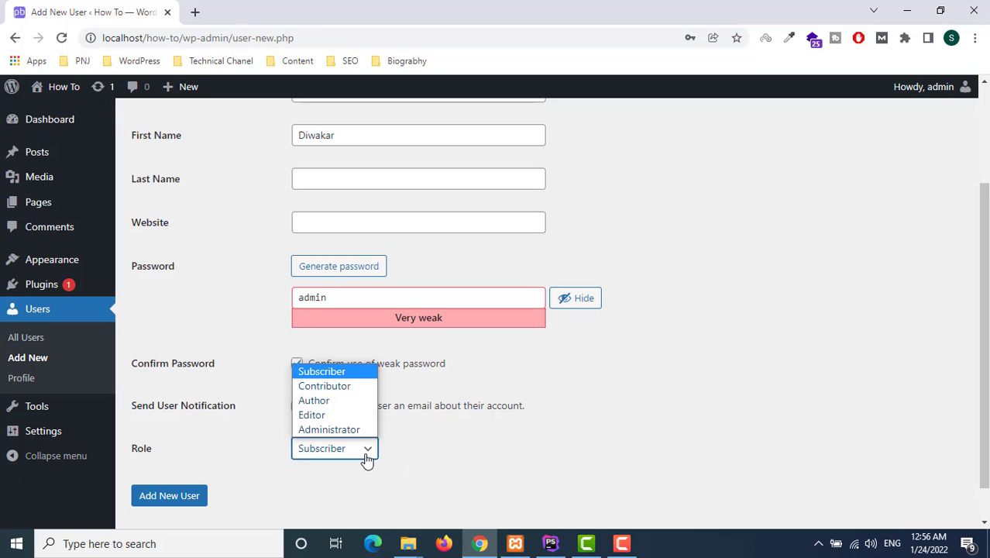
left_click(365, 430)
scroll(367, 433, "up", 2)
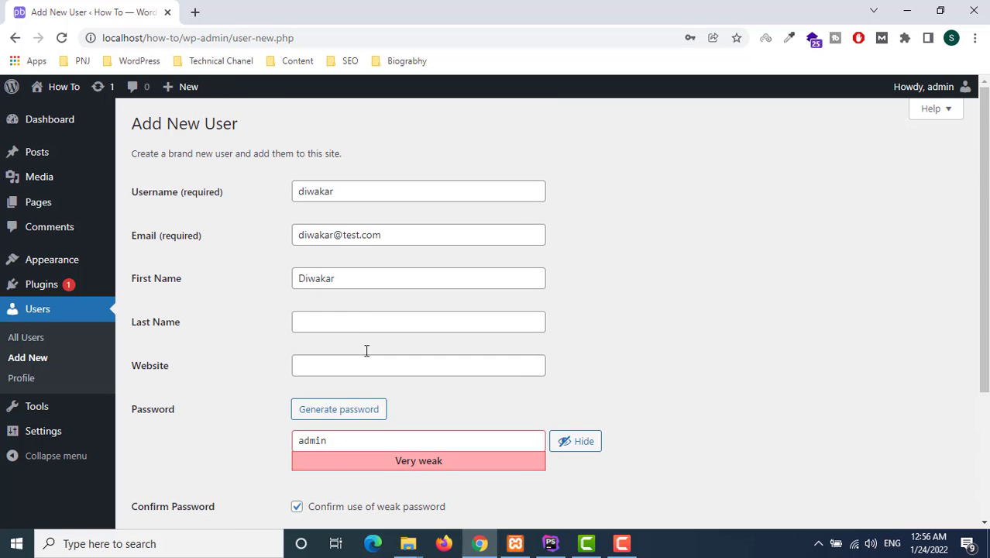
scroll(279, 325, "down", 2)
scroll(331, 215, "up", 2)
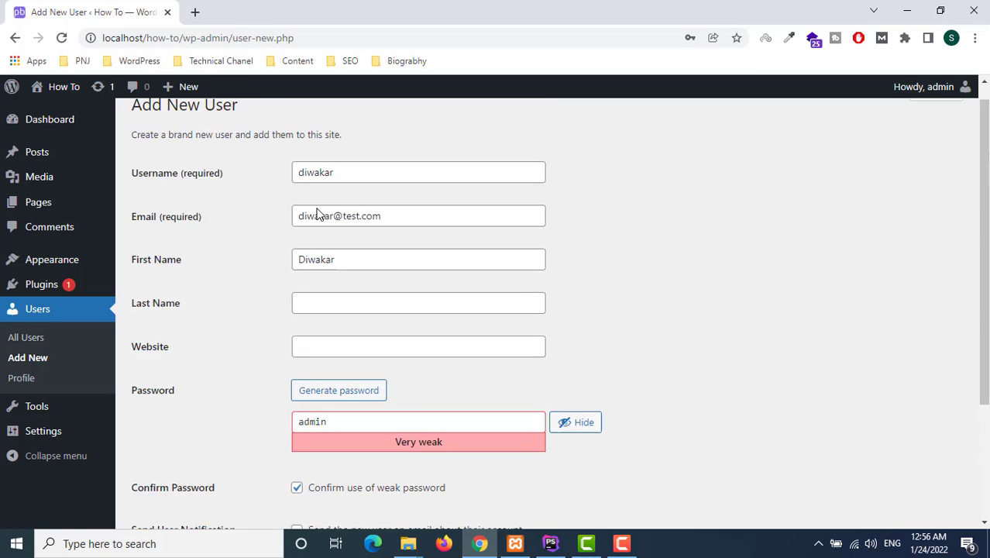
scroll(291, 208, "down", 3)
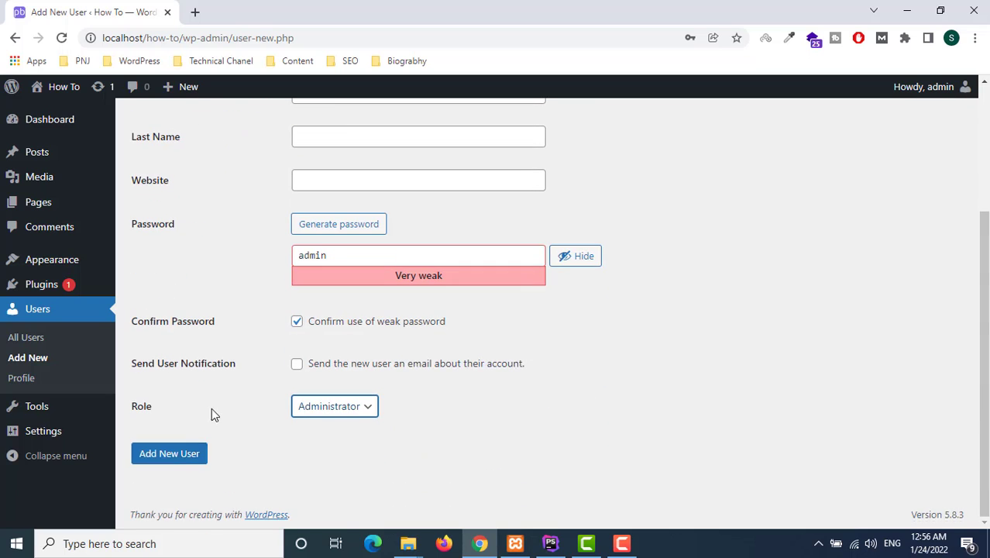
scroll(269, 293, "up", 2)
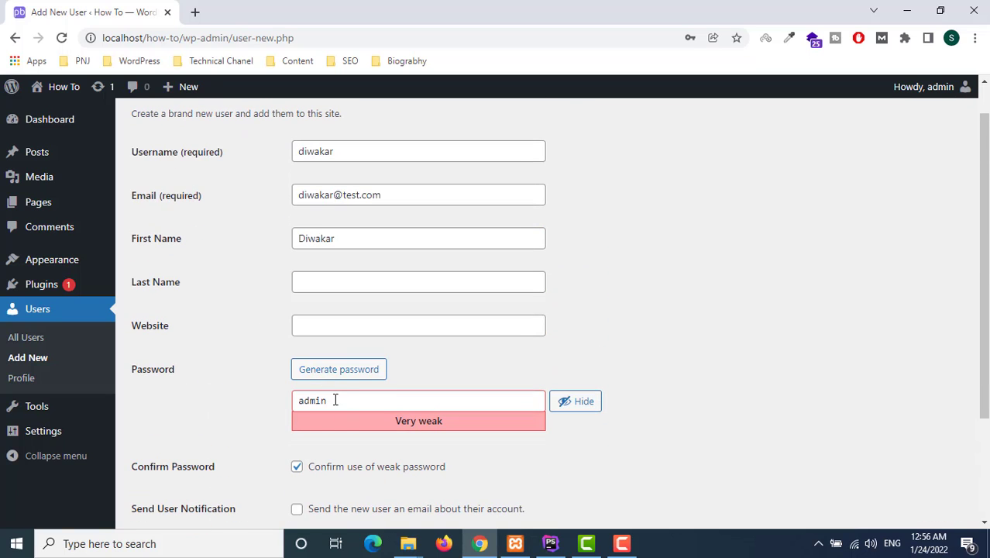
scroll(298, 371, "down", 2)
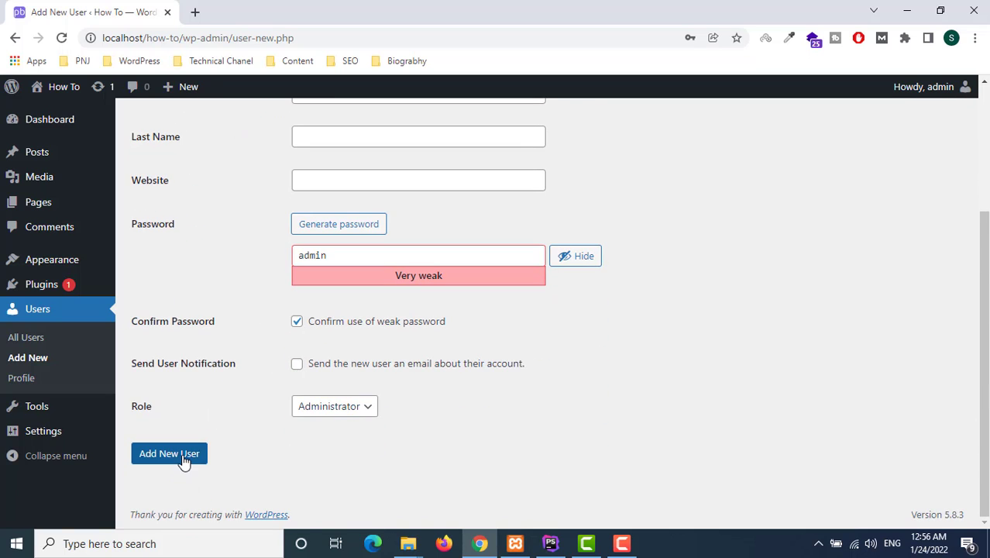
Create the new user and dismiss Chrome's password prompts
left_click(184, 457)
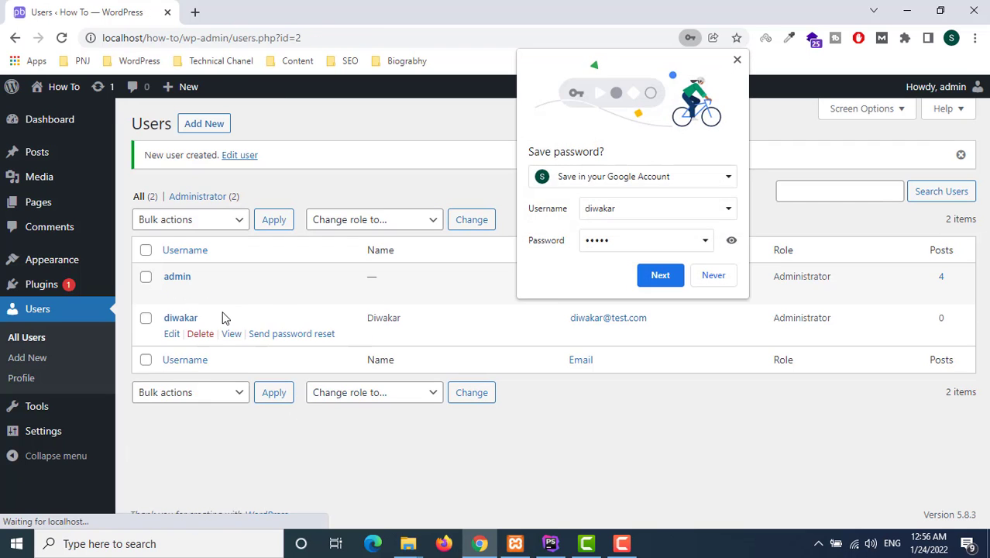
left_click(628, 248)
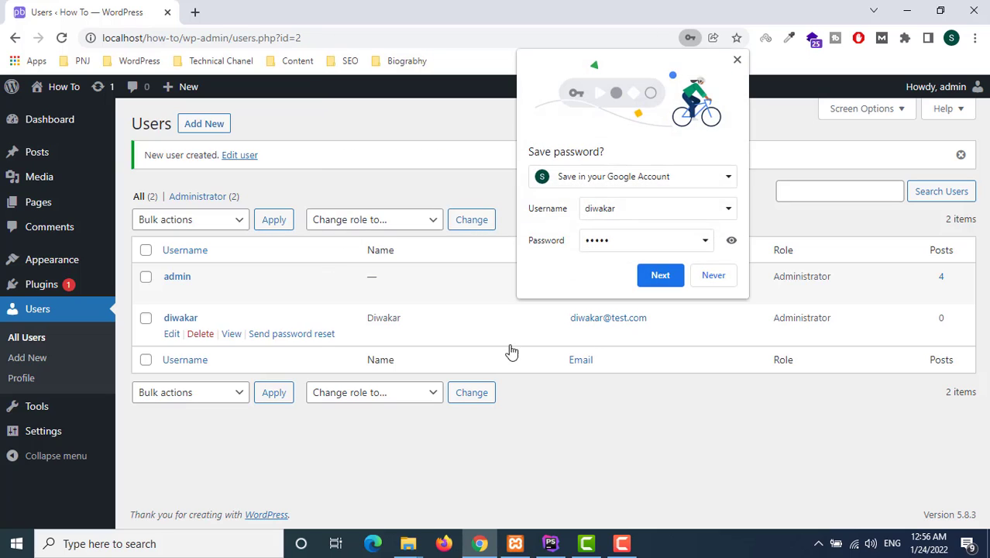
left_click(737, 59)
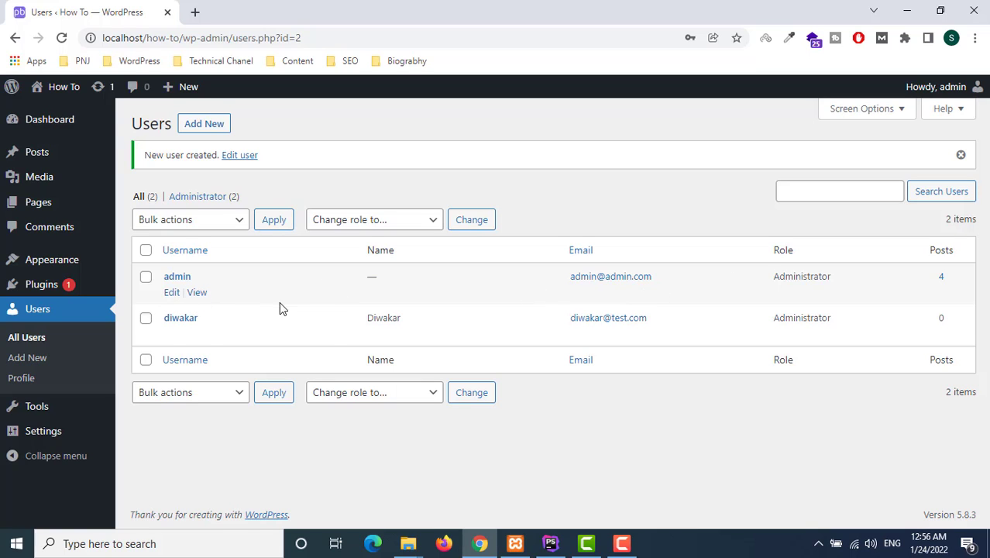
Log out of the admin account from the Howdy, admin menu
mouse_move(555, 310)
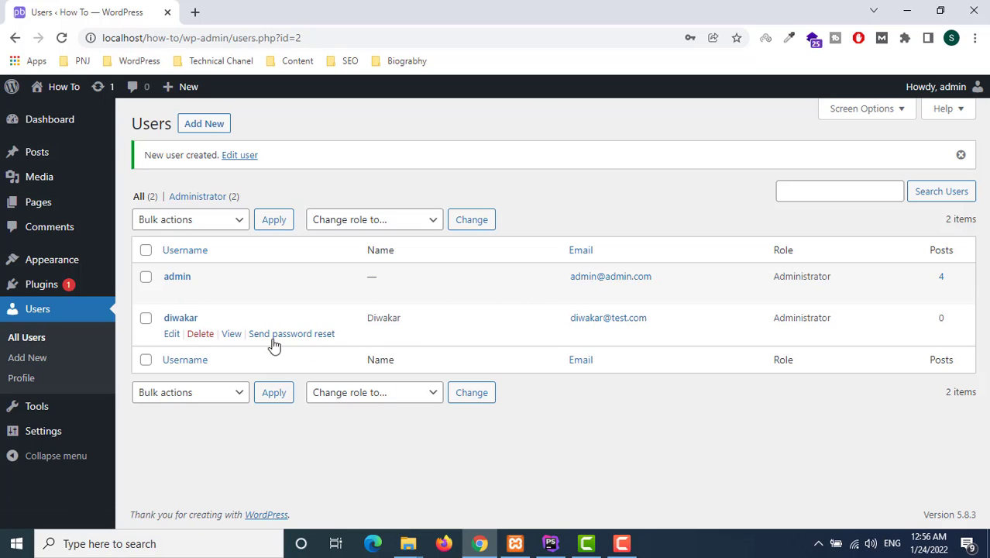
mouse_move(906, 89)
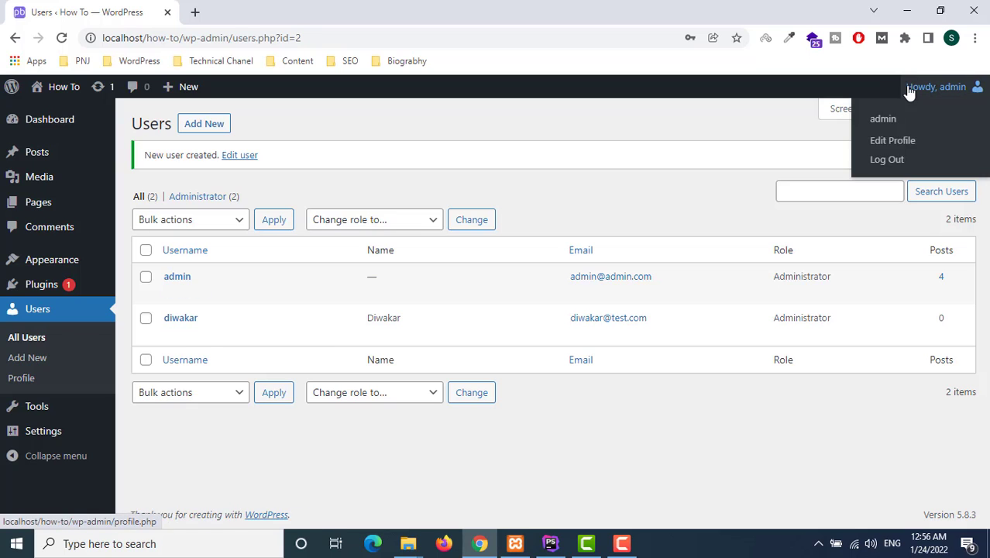
left_click(885, 161)
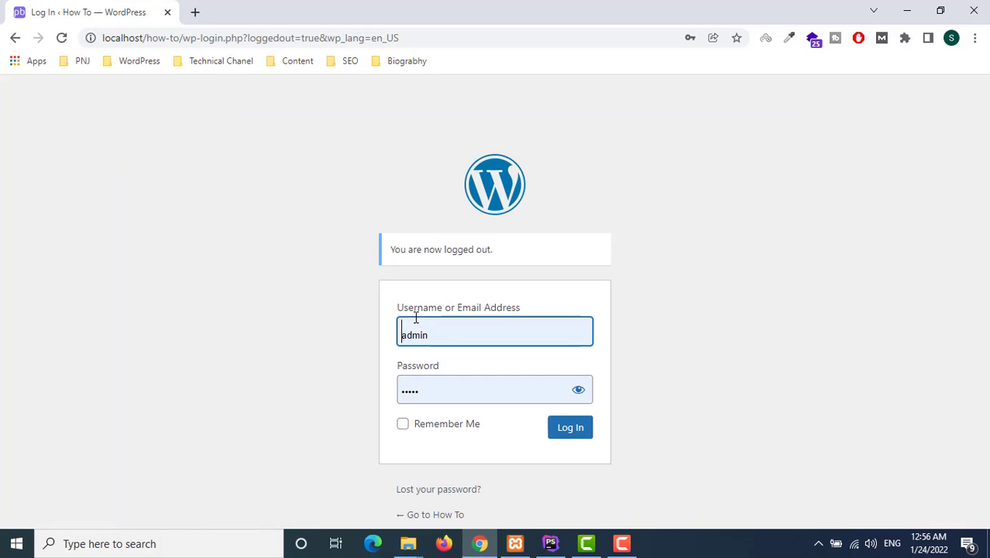
Log in with the new administrator's username and dismiss Chrome's password warnings
double_click(471, 333)
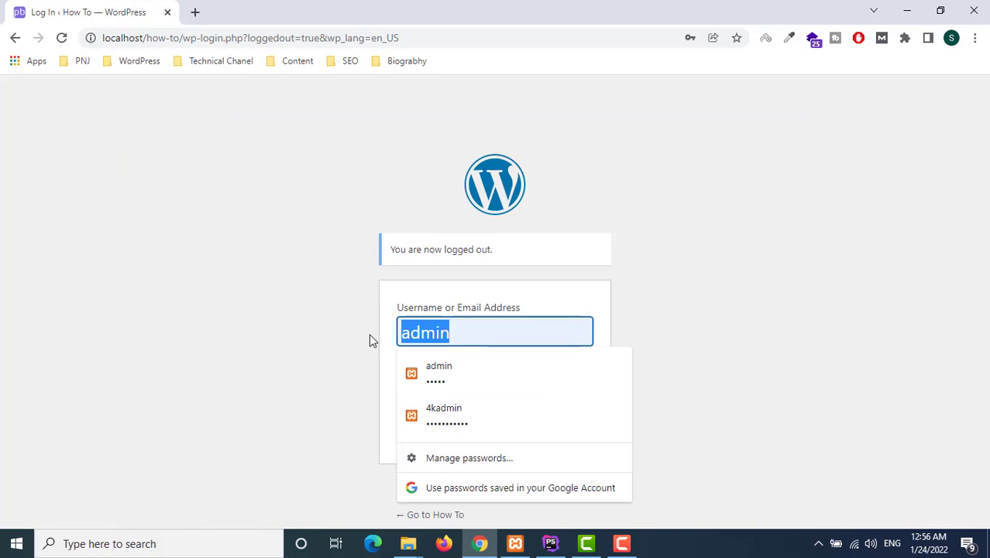
key("BackSpace")
type("diwakar")
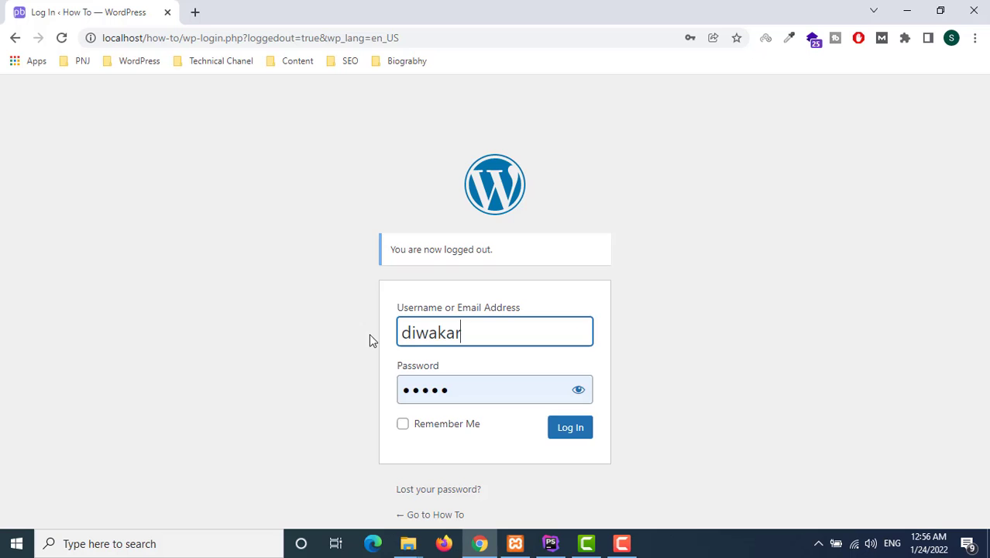
key("Return")
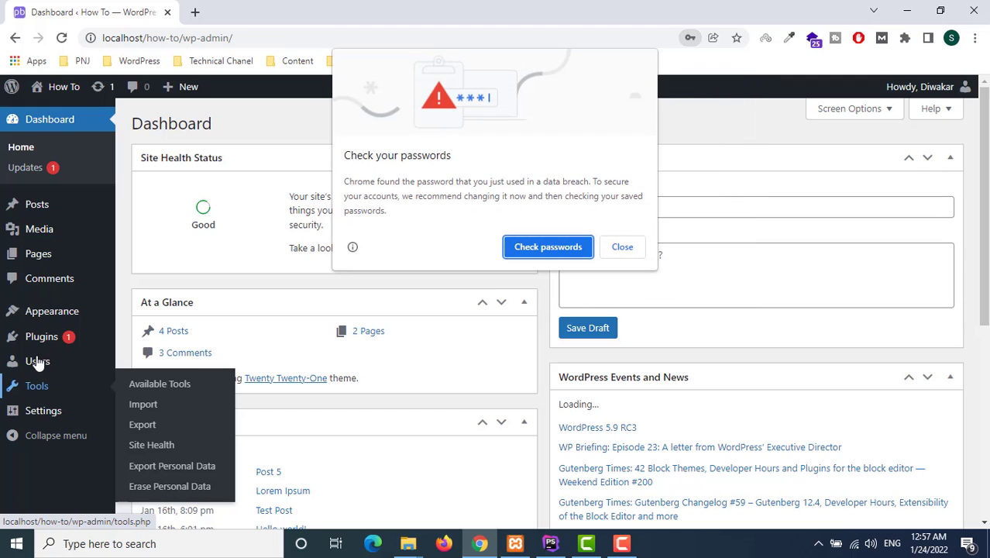
left_click(611, 252)
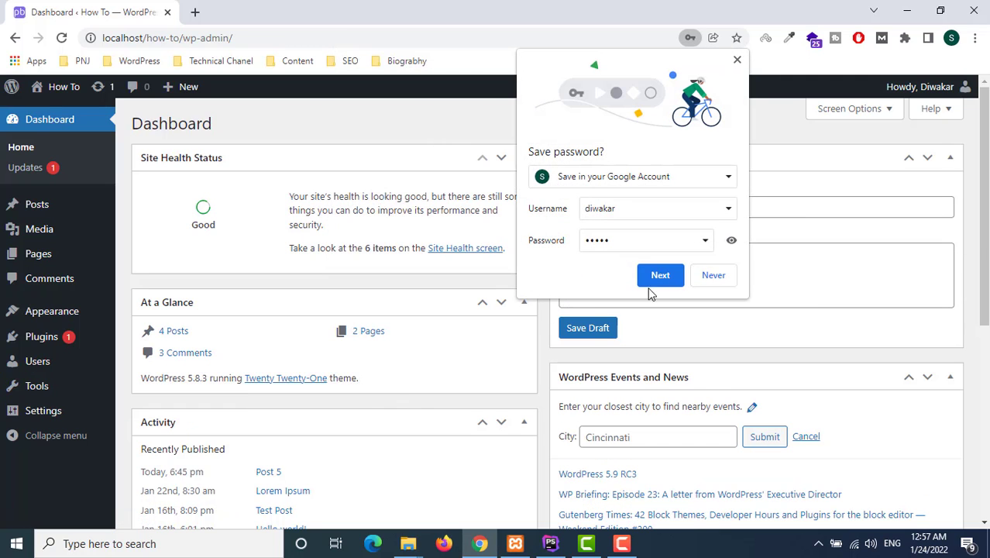
left_click(737, 60)
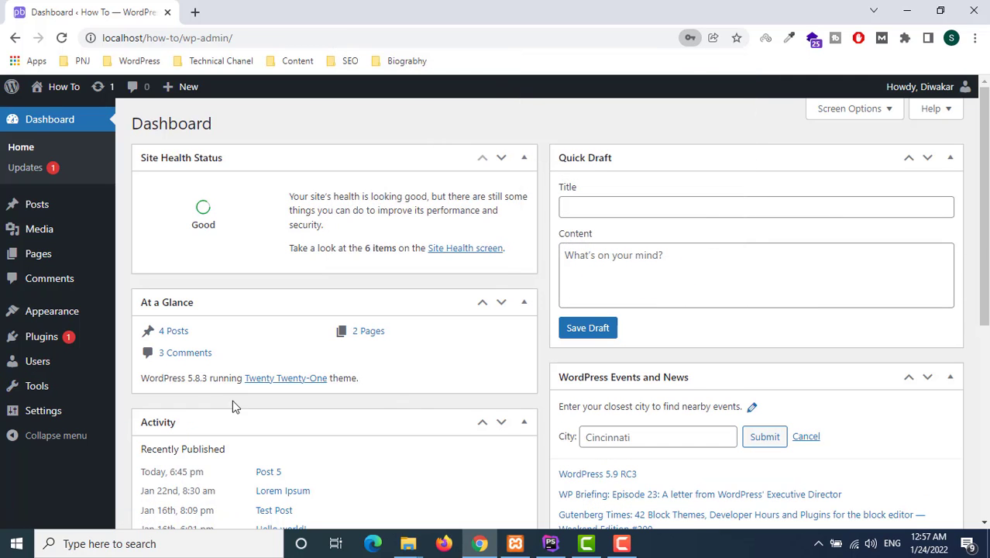
Delete the admin user from All Users, attributing all its content to the new administrator
left_click(39, 361)
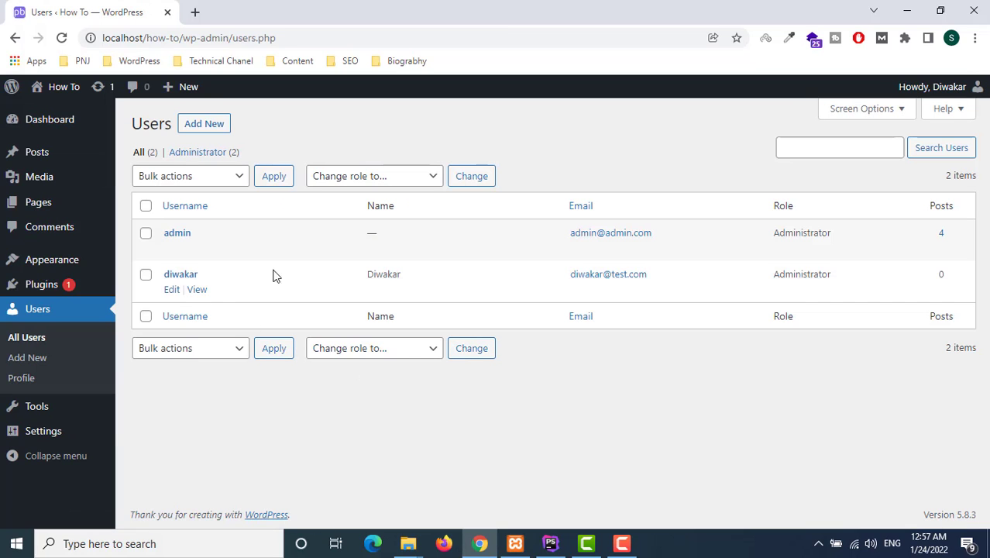
mouse_move(199, 249)
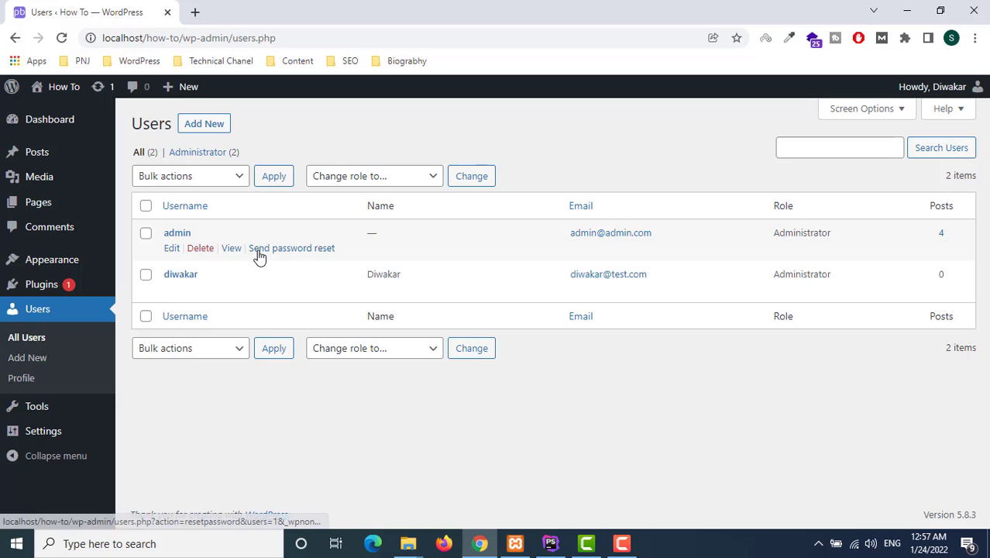
left_click(200, 249)
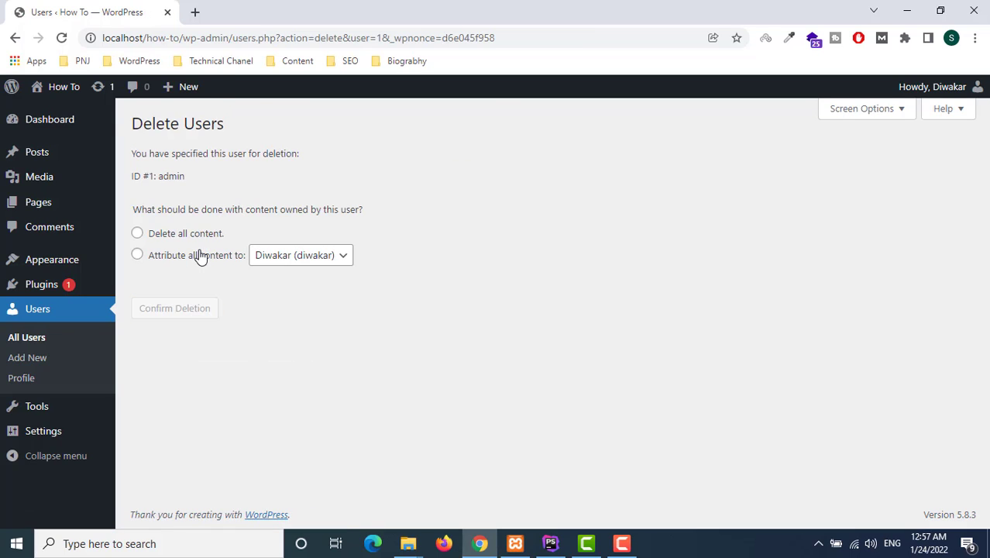
left_click(138, 257)
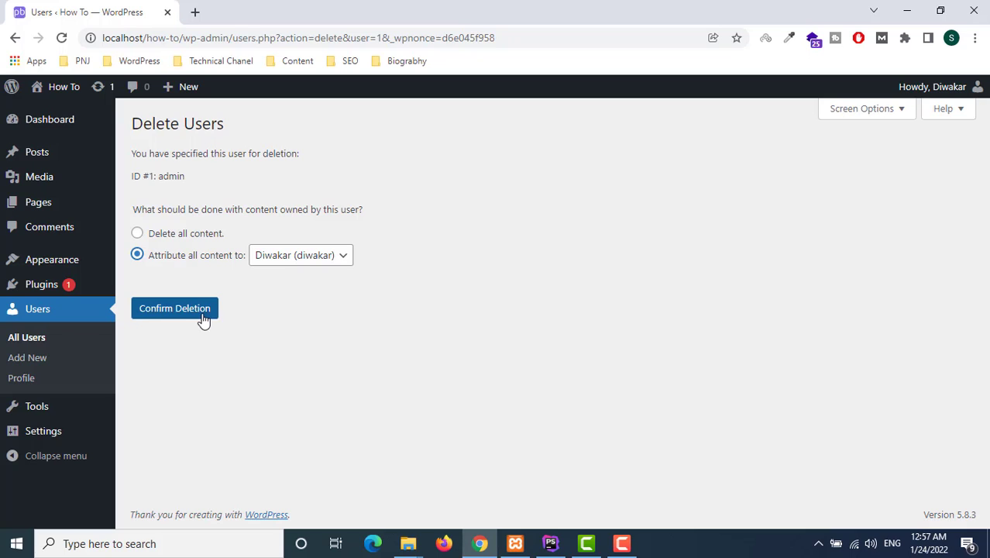
left_click(174, 308)
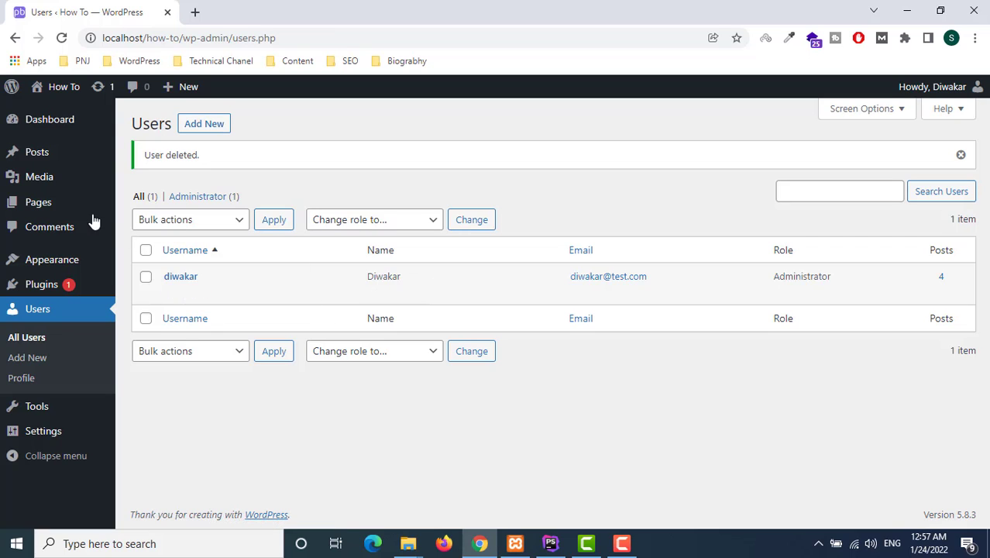
Open the public How To site in a new tab, view it, then return to Users
mouse_move(53, 98)
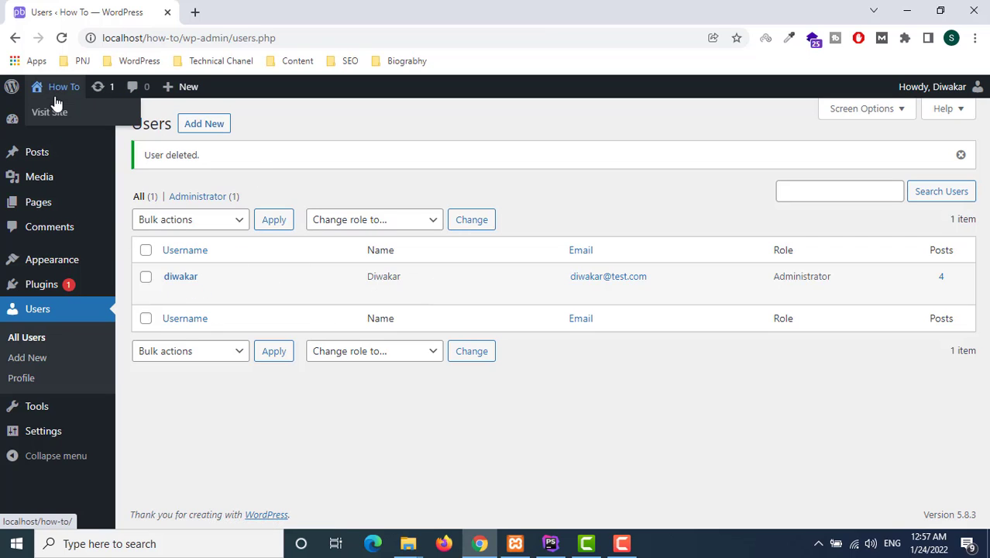
right_click(78, 110)
left_click(116, 118)
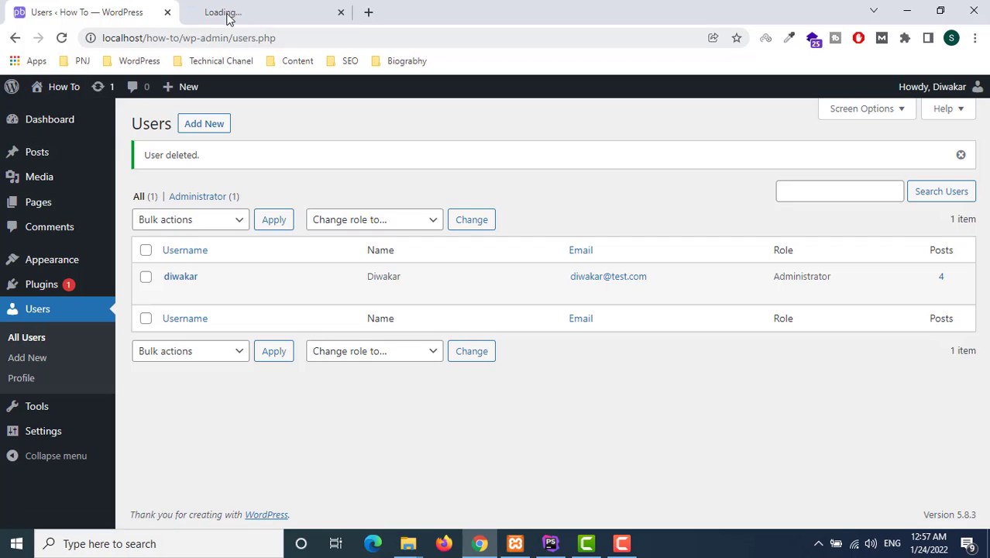
left_click(228, 13)
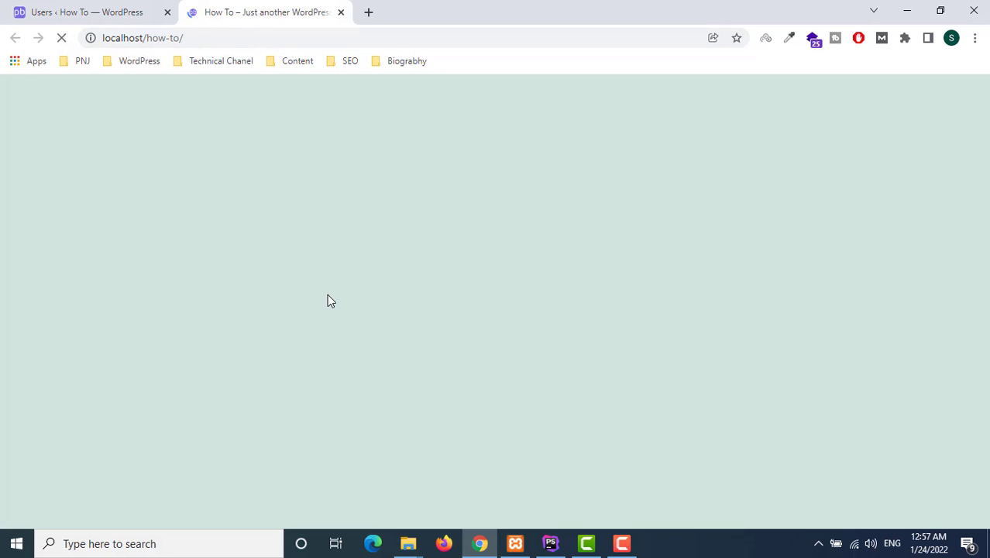
scroll(333, 293, "down", 3)
scroll(359, 277, "up", 3)
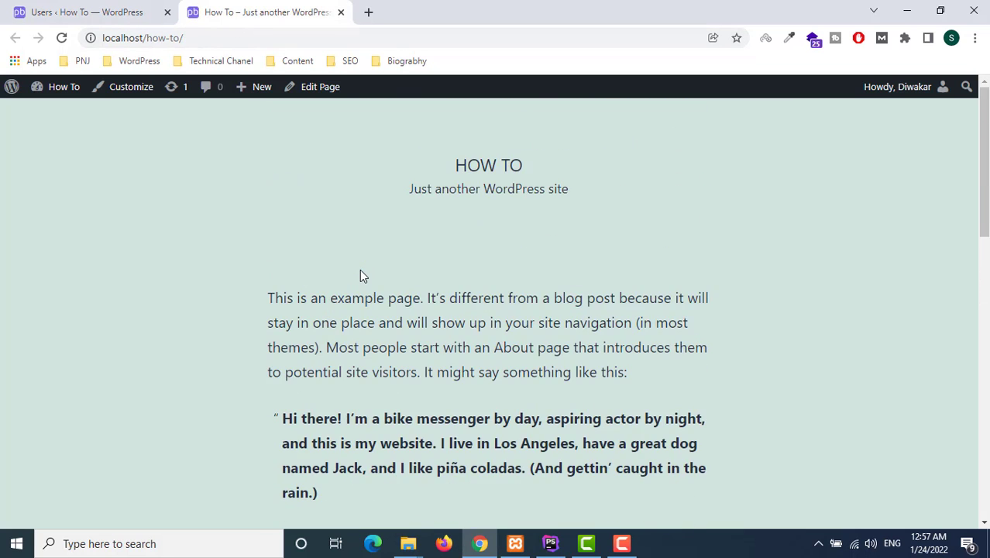
left_click(128, 14)
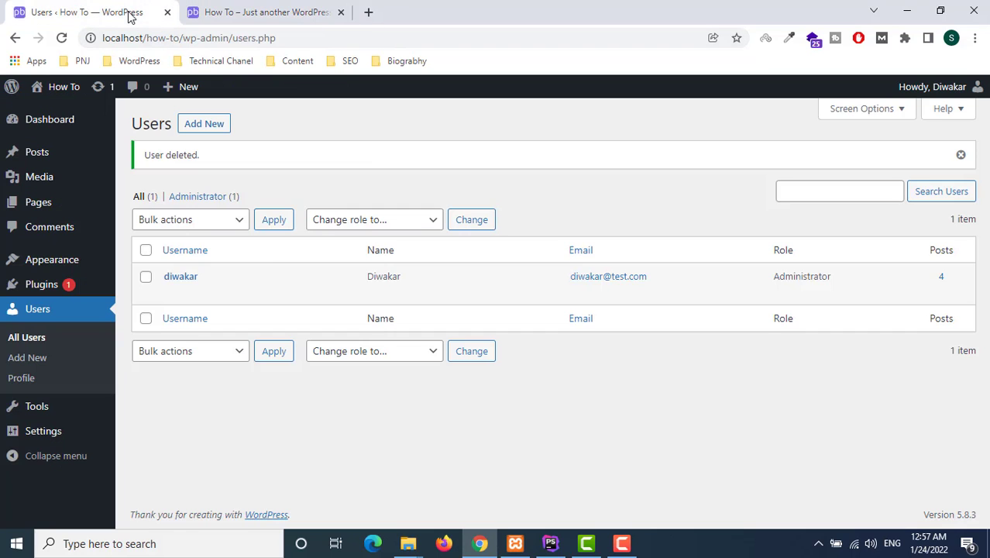
Check the Posts list's Author column and open the Lorem Ipsum post in a new tab
left_click(37, 155)
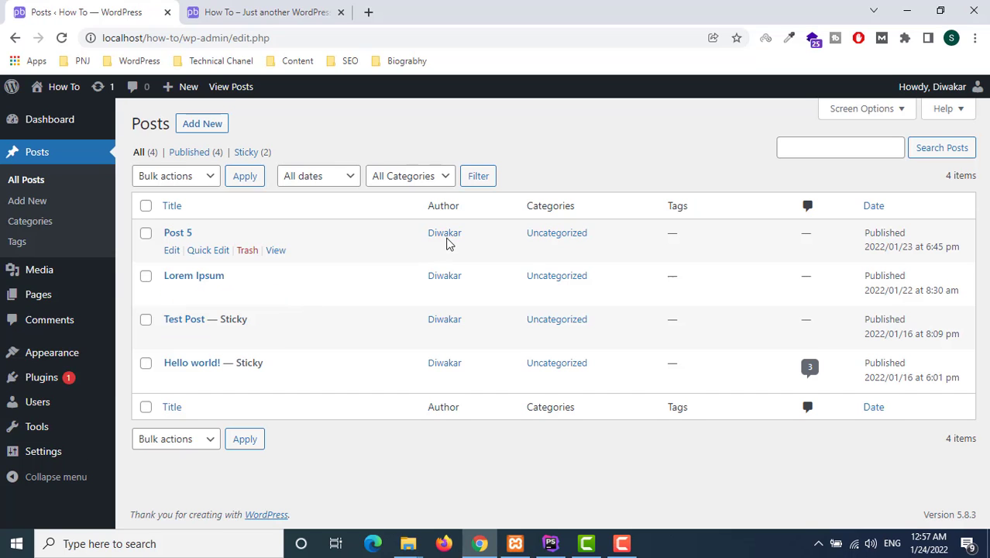
right_click(268, 249)
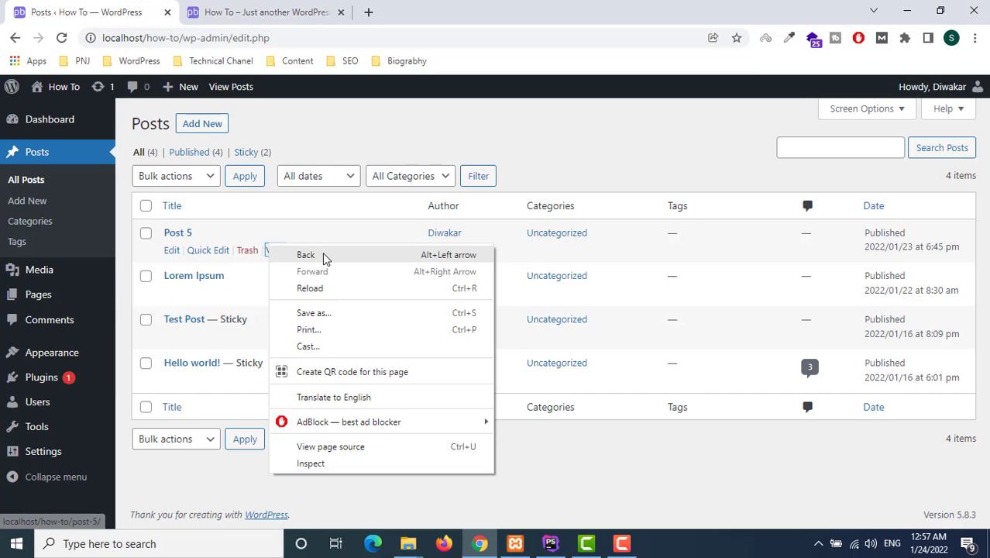
left_click(323, 257)
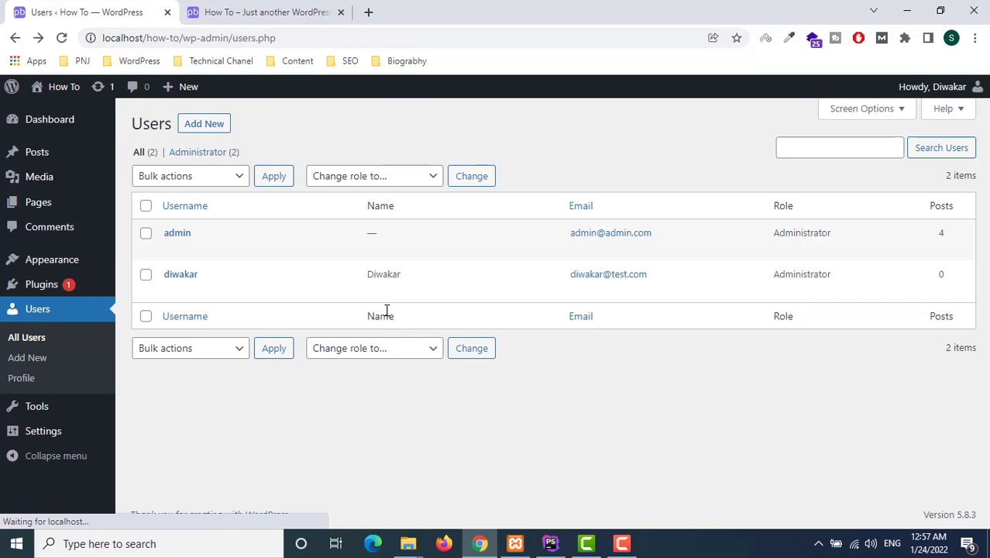
left_click(41, 158)
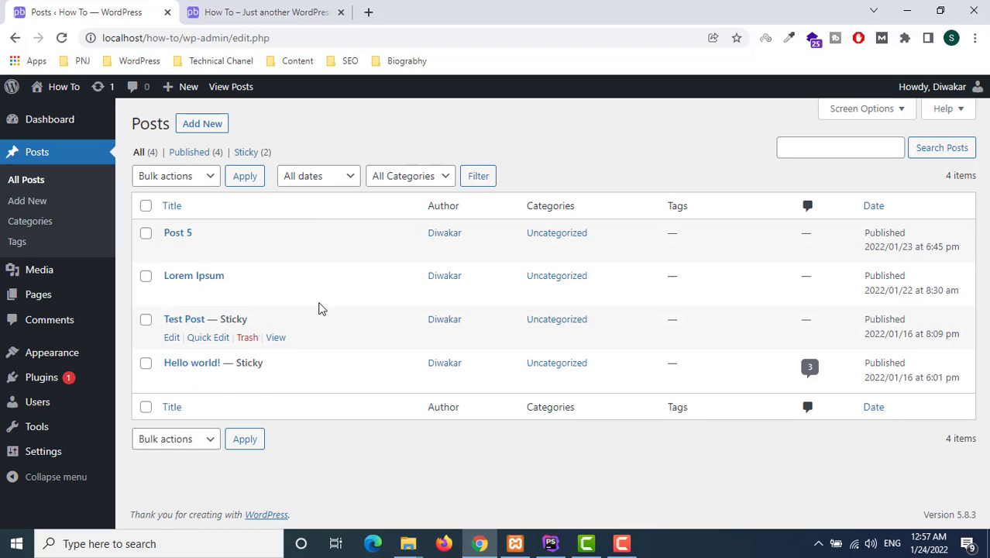
right_click(279, 298)
left_click(298, 303)
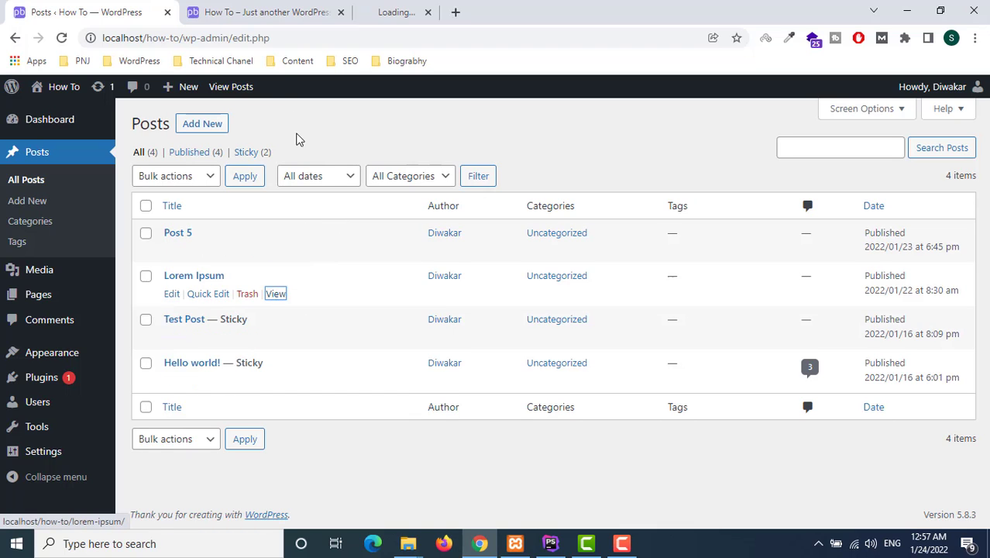
Check the Lorem Ipsum post's author line, then close its tab
left_click(400, 14)
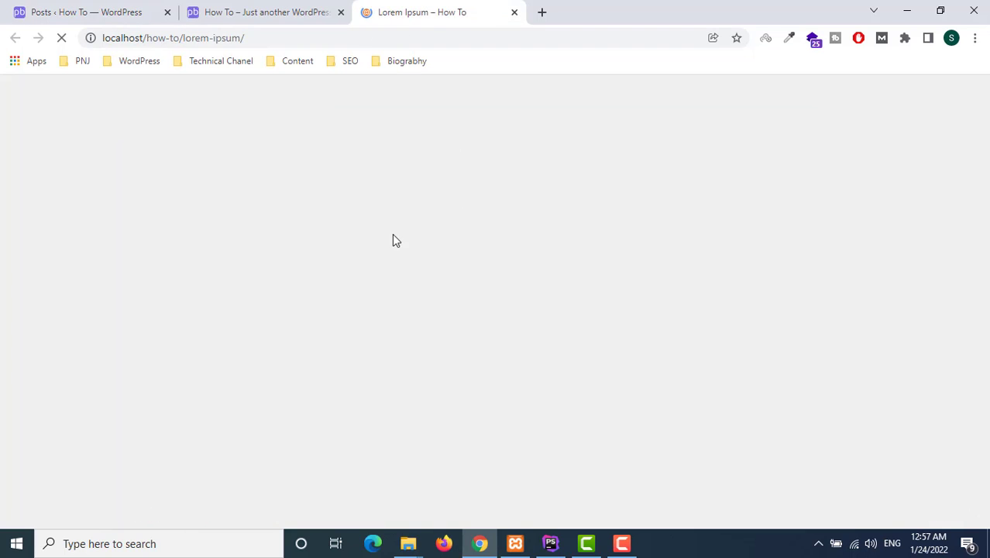
scroll(388, 236, "down", 3)
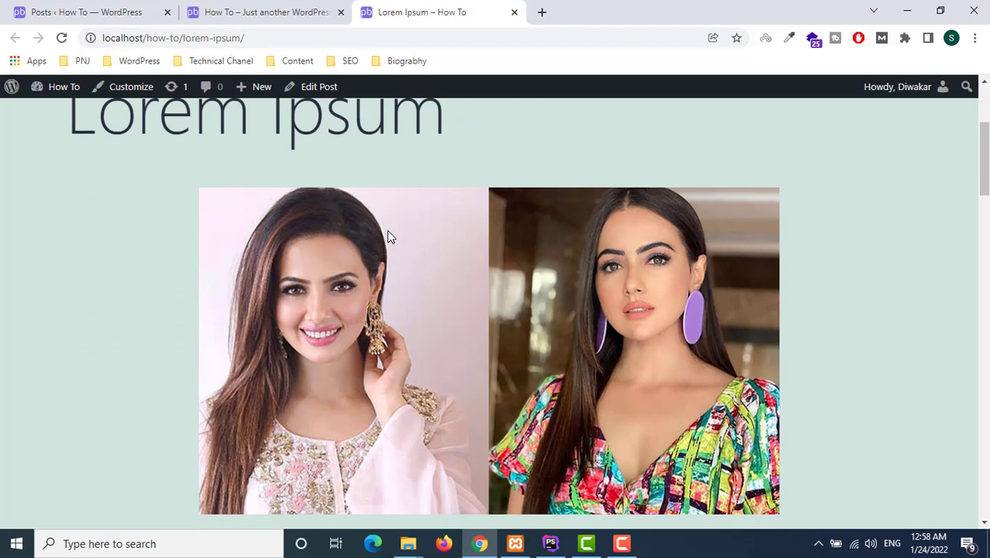
scroll(346, 280, "down", 4)
scroll(434, 217, "down", 4)
scroll(435, 217, "up", 3)
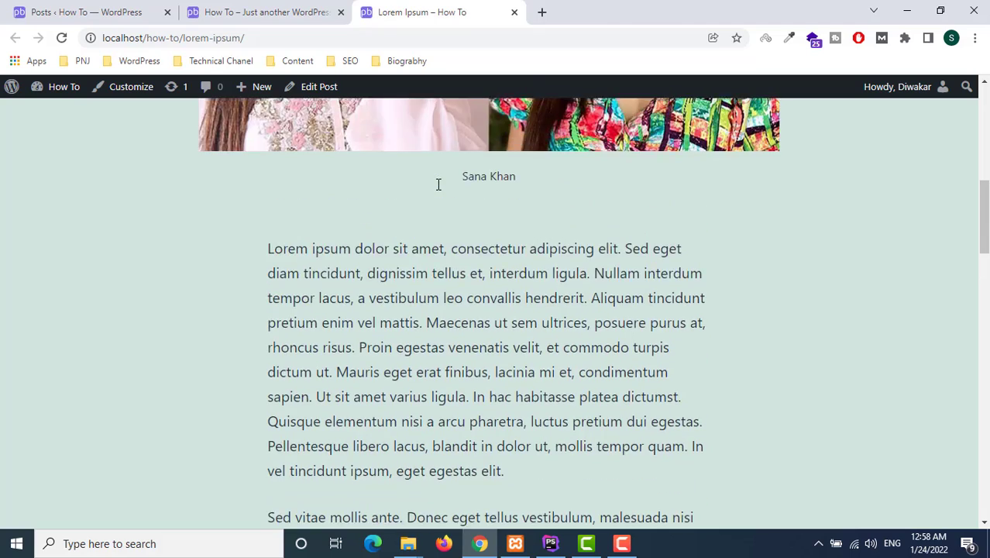
scroll(434, 221, "down", 10)
scroll(325, 230, "up", 2)
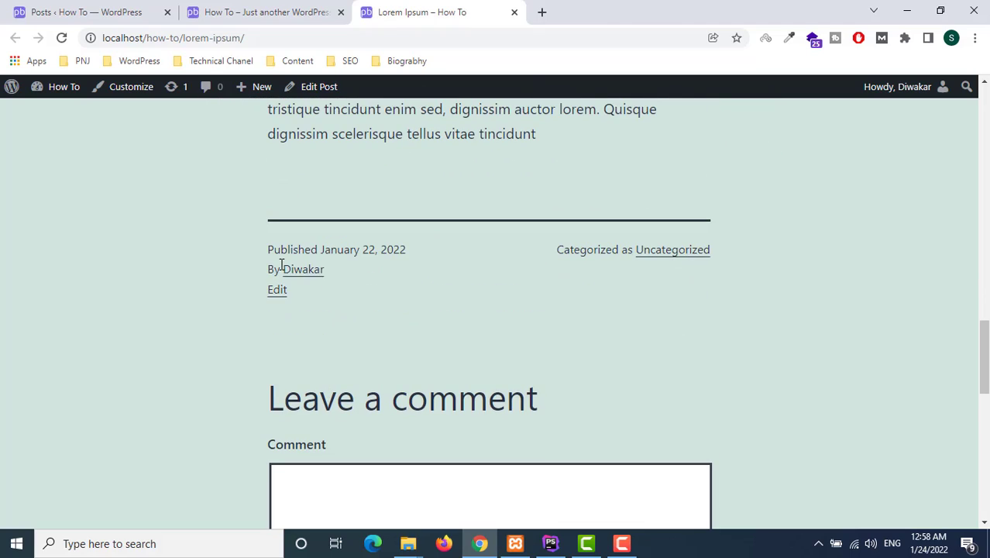
left_click(515, 13)
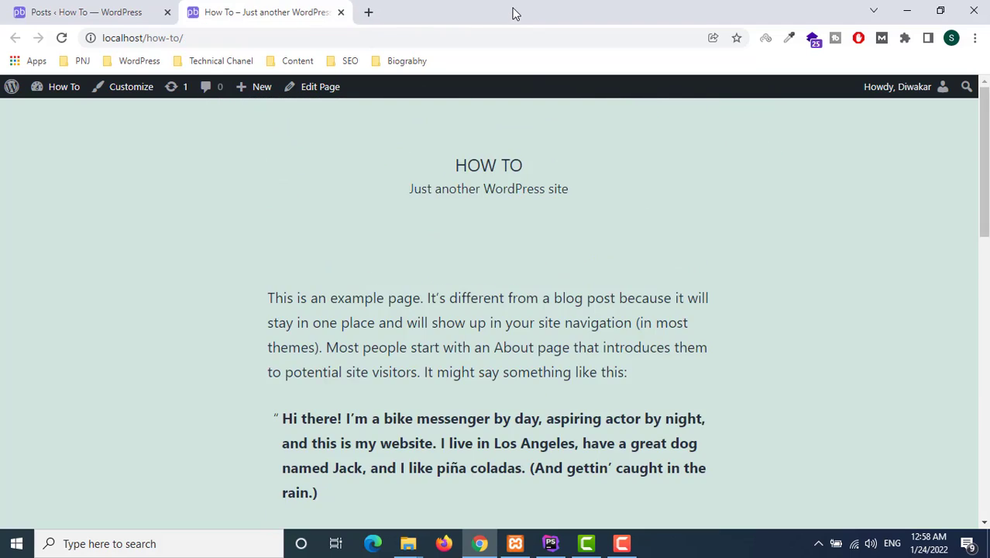
Go to Users > All Users from the Posts tab
left_click(41, 12)
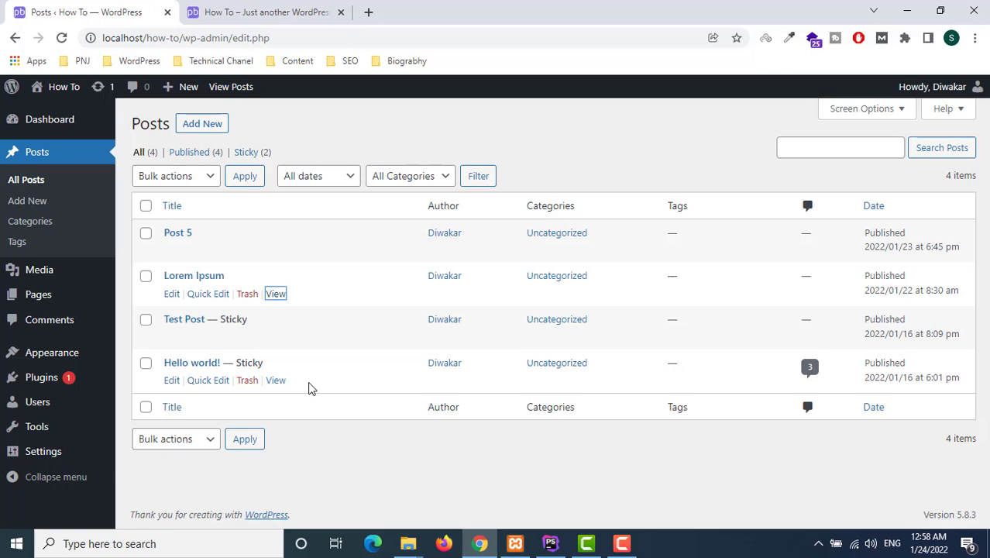
mouse_move(49, 403)
left_click(186, 405)
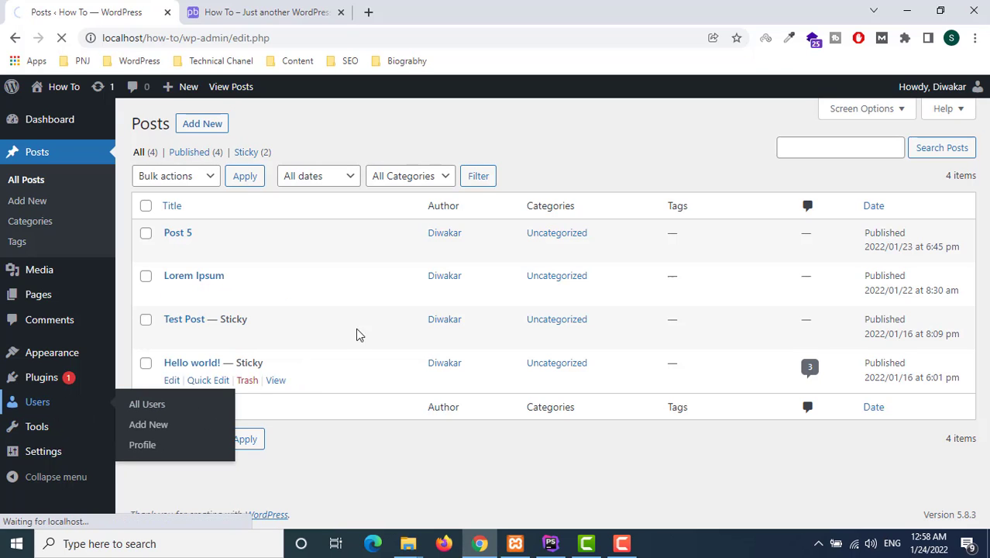